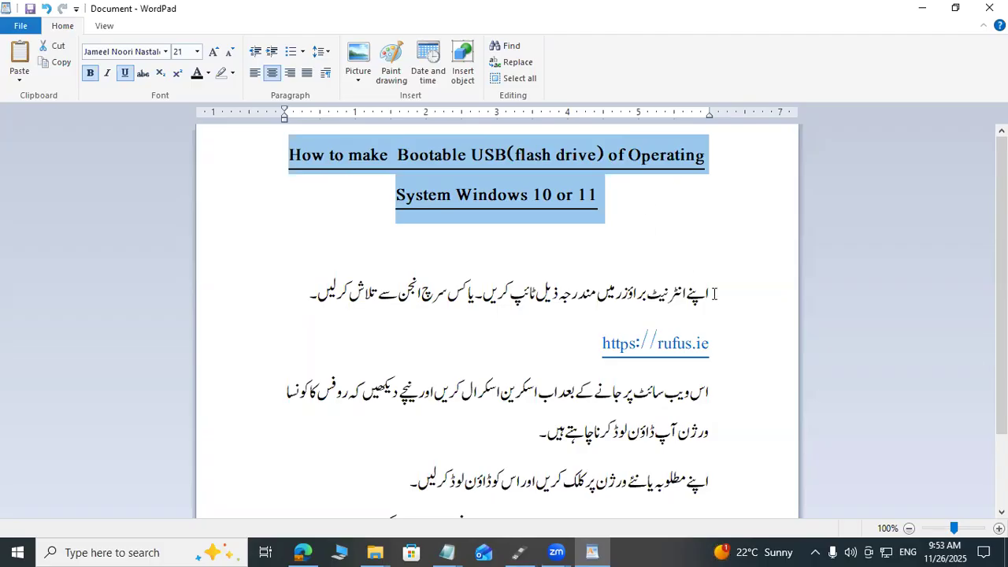
Read the first instruction in the document about opening the Rufus site or finding it through a search engine
drag(714, 294, 679, 289)
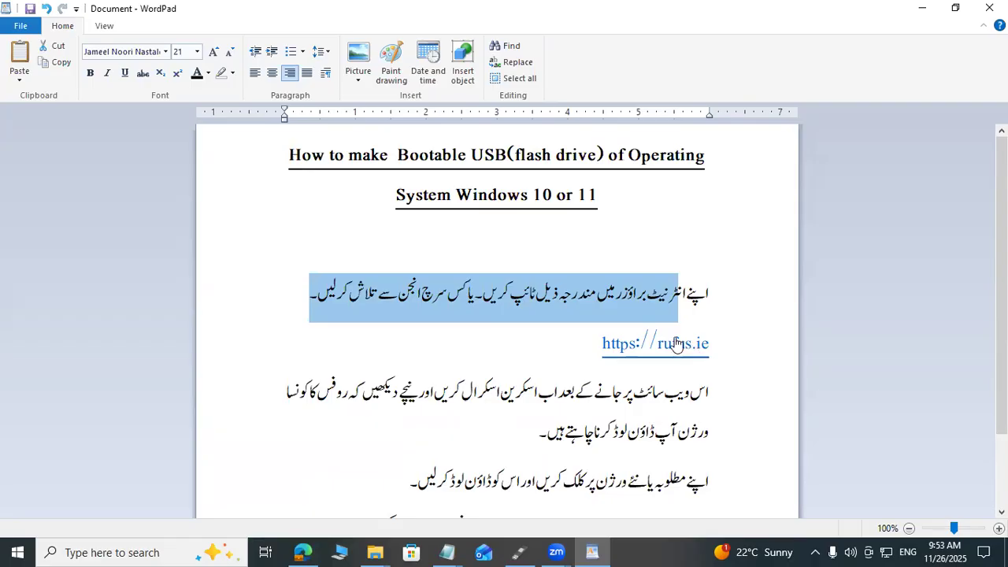
click(435, 298)
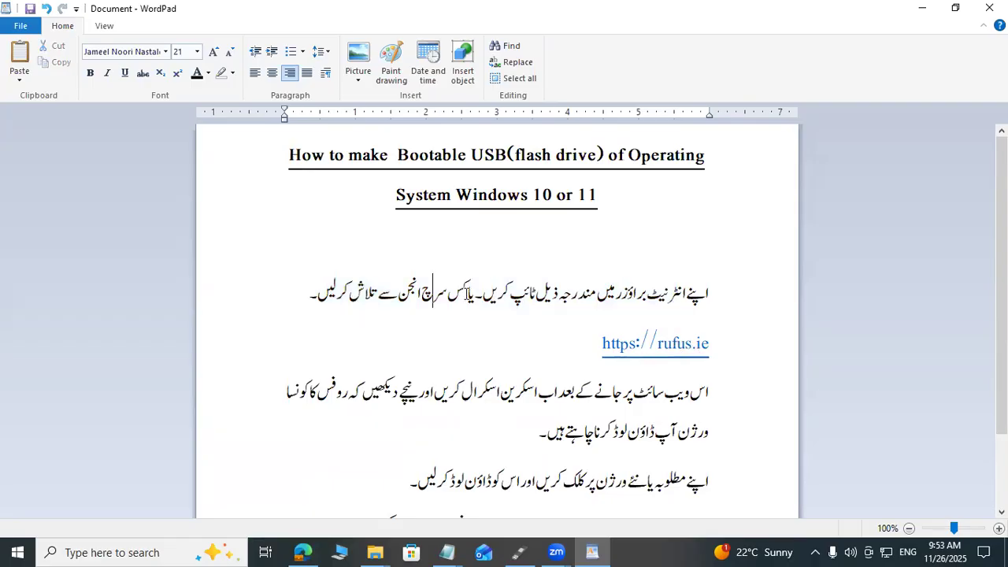
drag(478, 293, 306, 298)
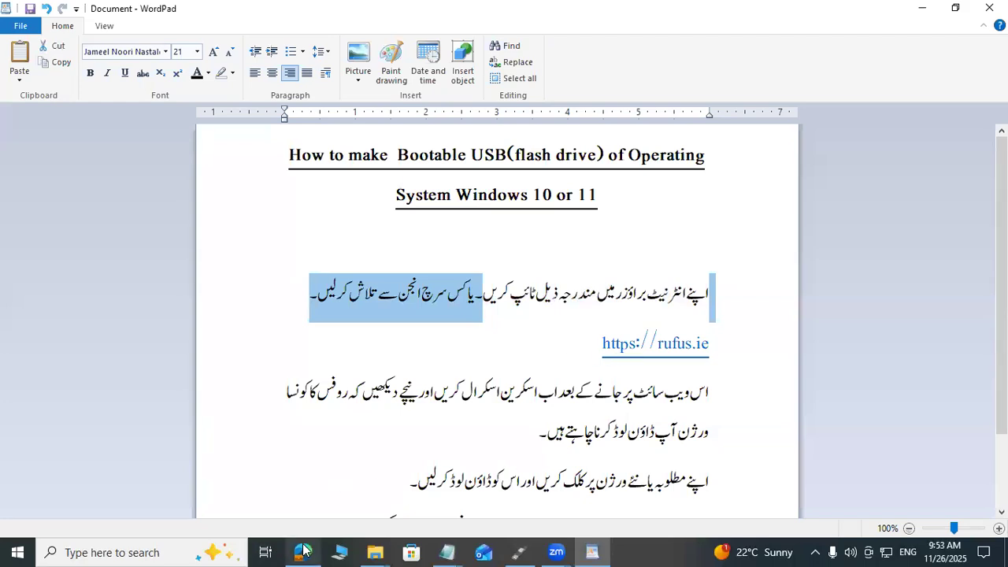
Switch to Microsoft Edge, view TechSpot's Rufus 4.11 download page from the rufus.ie search results, and return to the results
mouse_move(304, 551)
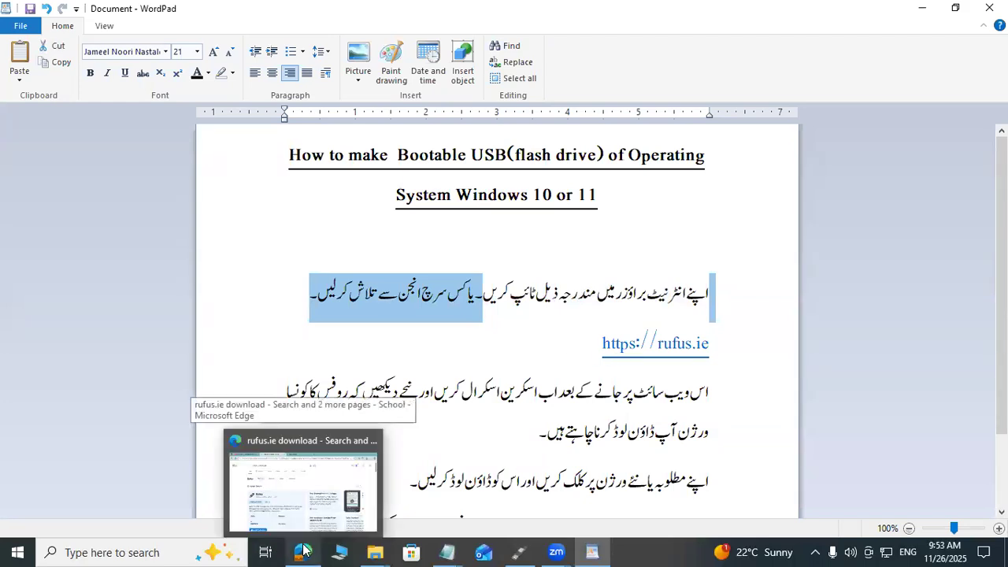
click(307, 438)
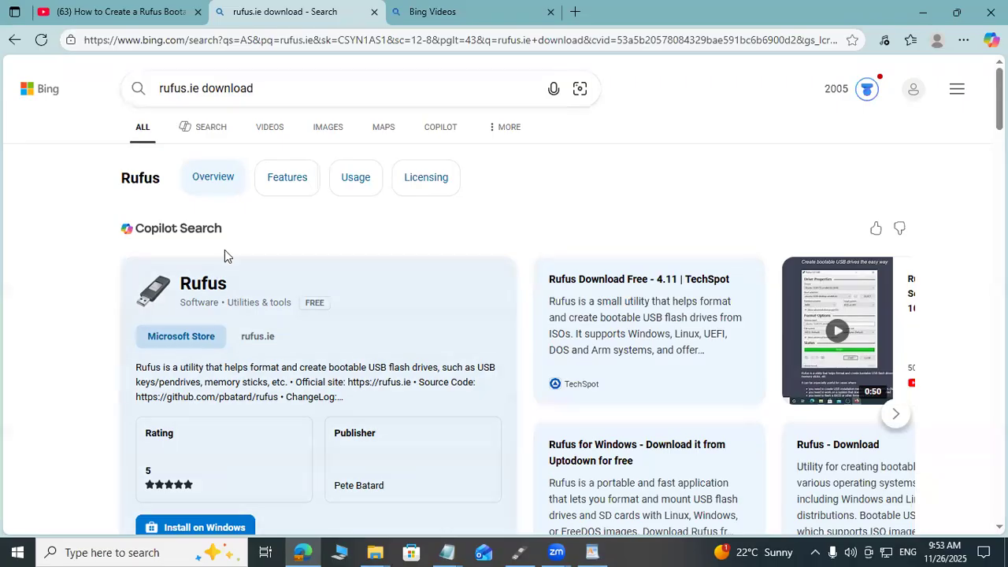
scroll(297, 257, down, 1)
right_click(298, 227)
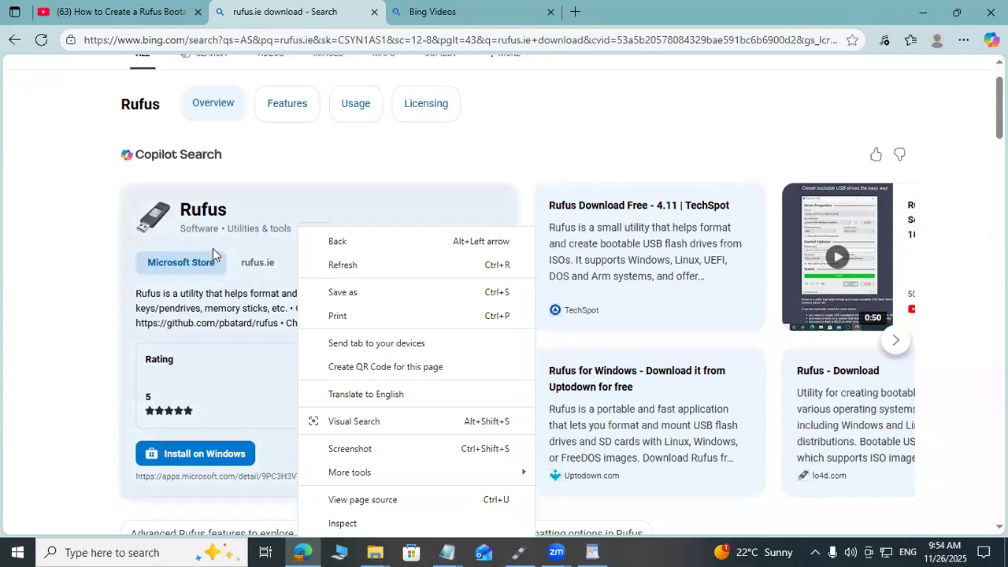
click(63, 224)
scroll(407, 243, down, 2)
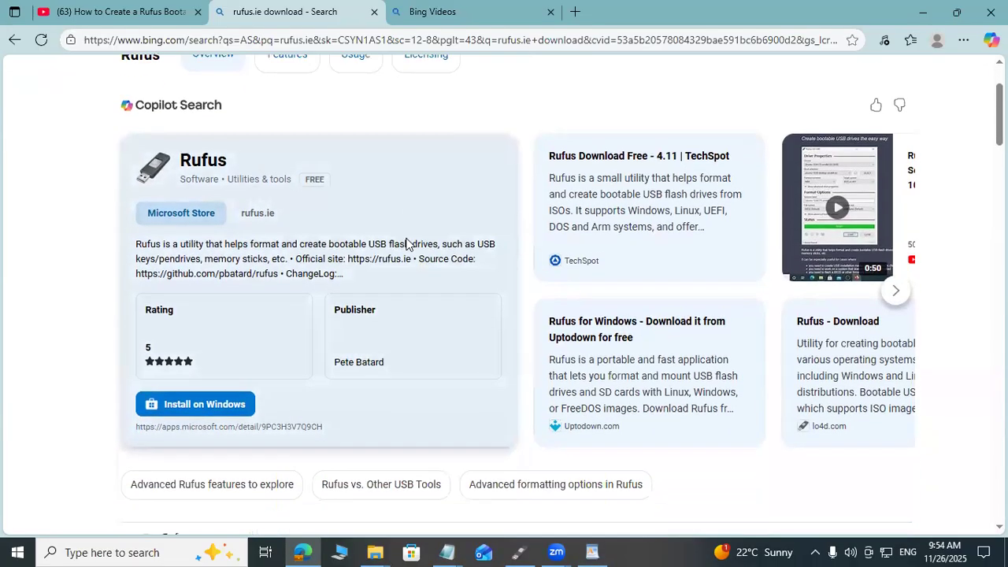
scroll(406, 241, down, 2)
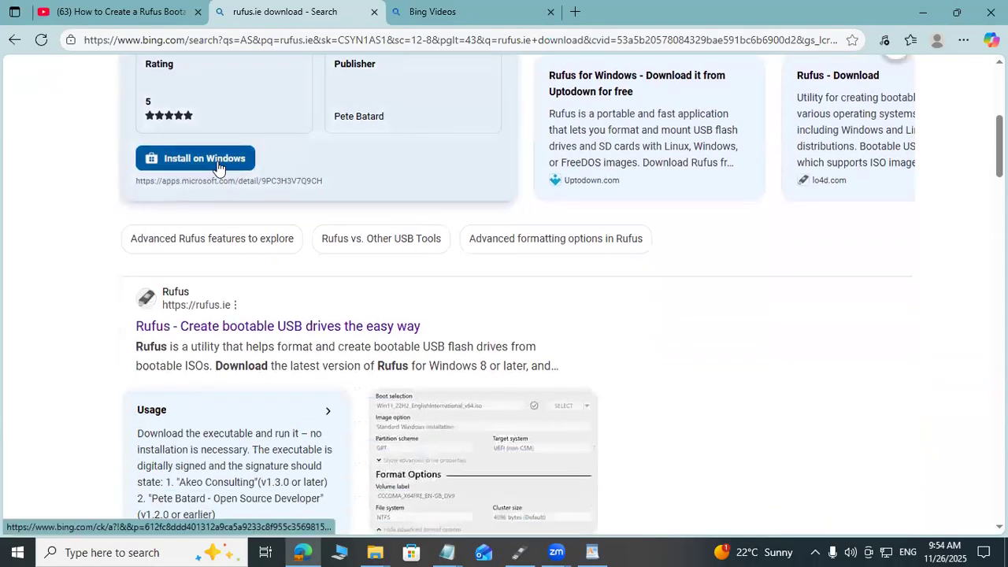
scroll(213, 172, up, 2)
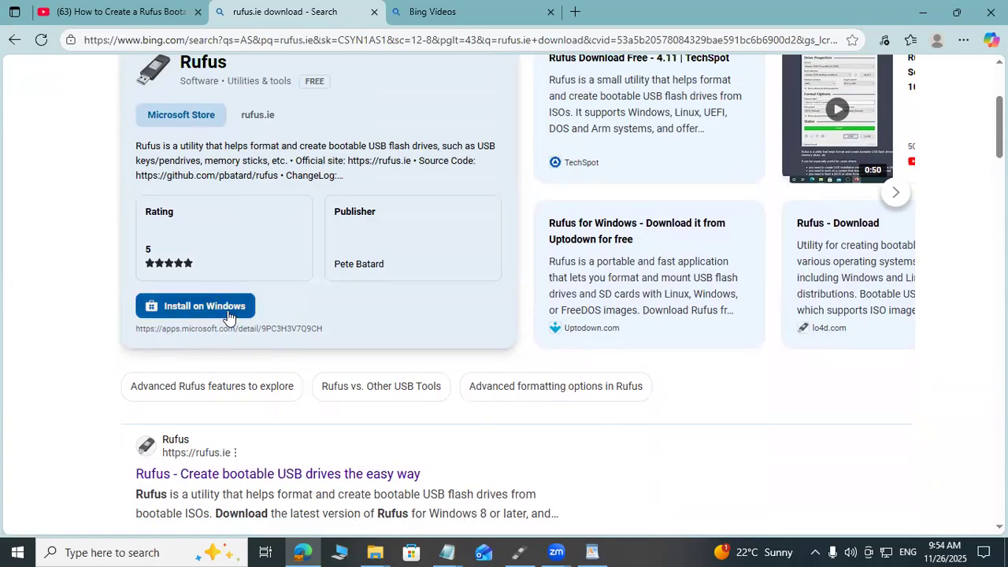
scroll(224, 290, up, 1)
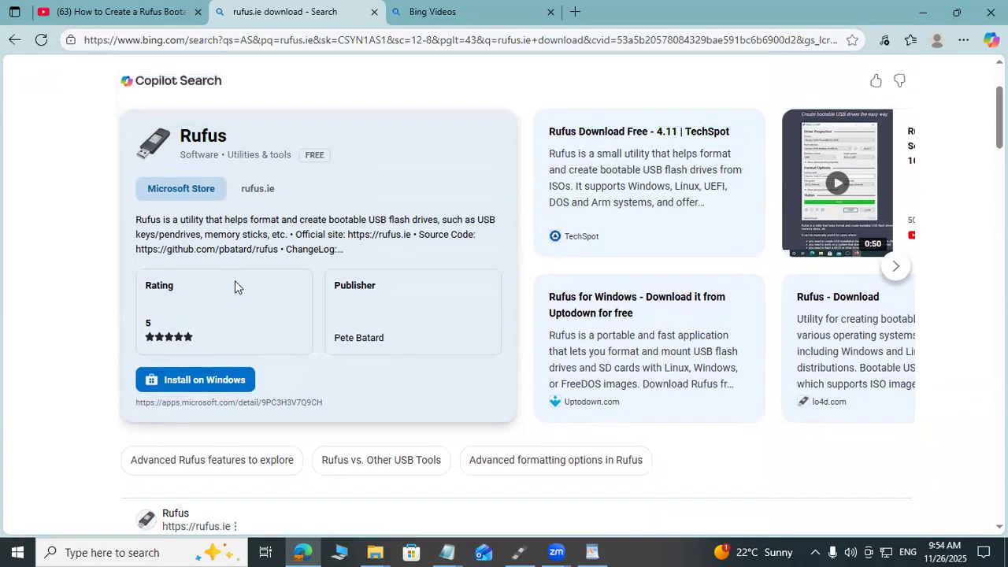
scroll(235, 284, down, 10)
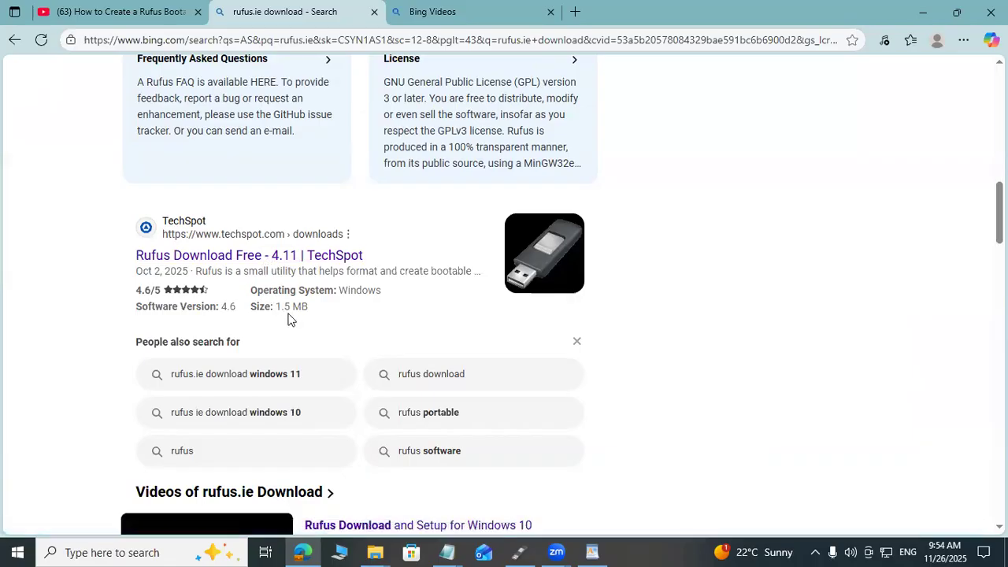
scroll(285, 312, down, 1)
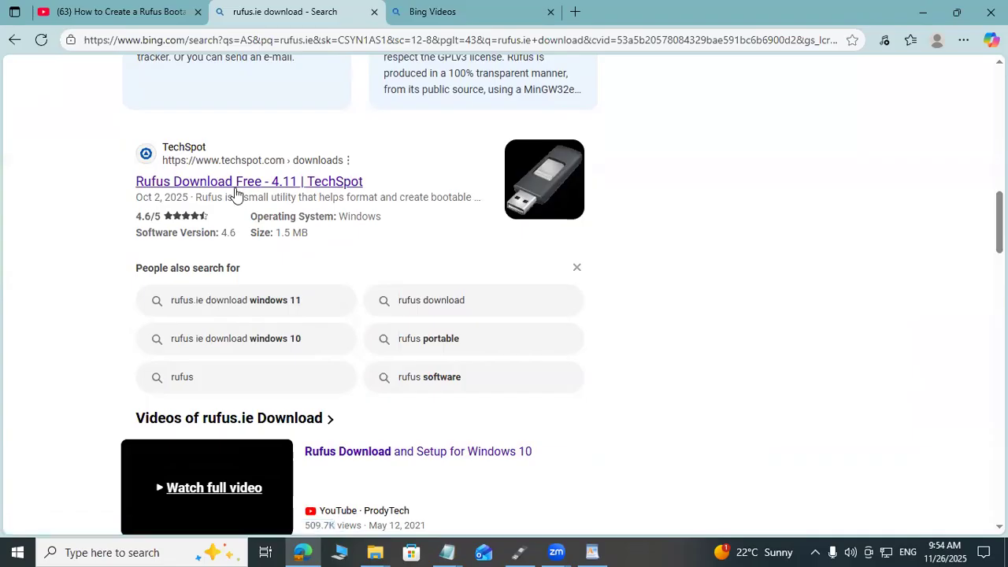
click(235, 185)
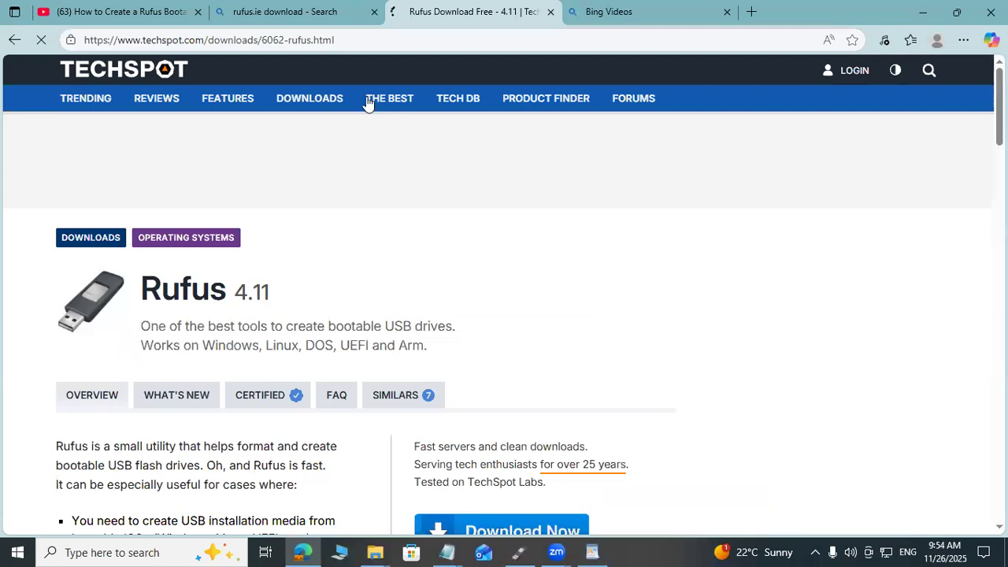
click(250, 12)
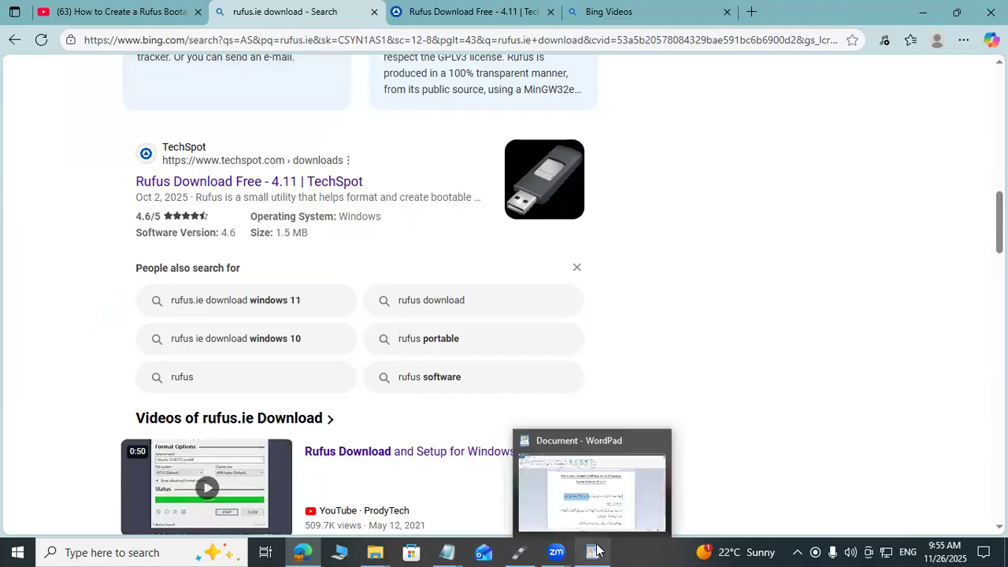
Switch to Rufus and examine the boot selection choices, the ISO select or download options, and the available USB devices
click(518, 551)
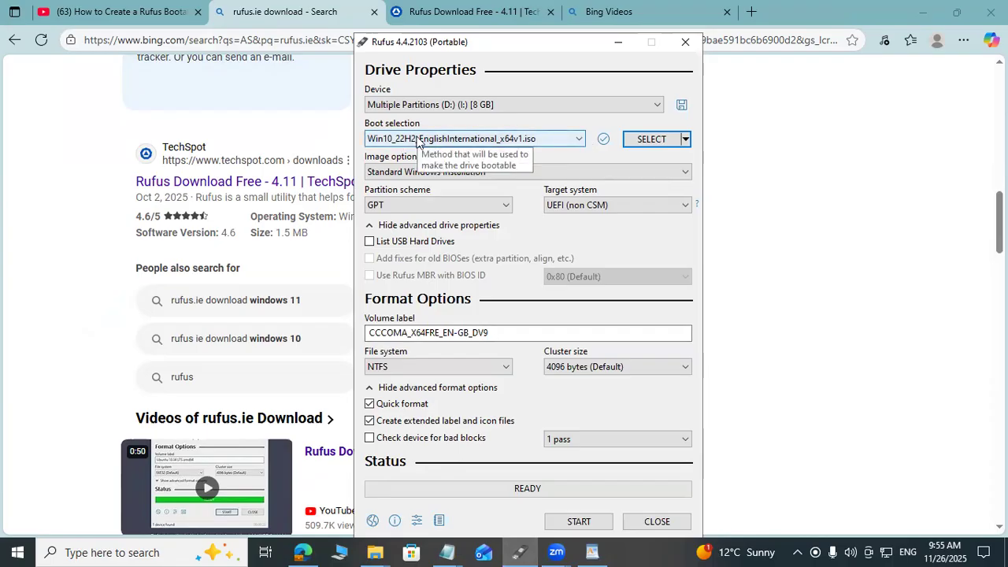
click(579, 140)
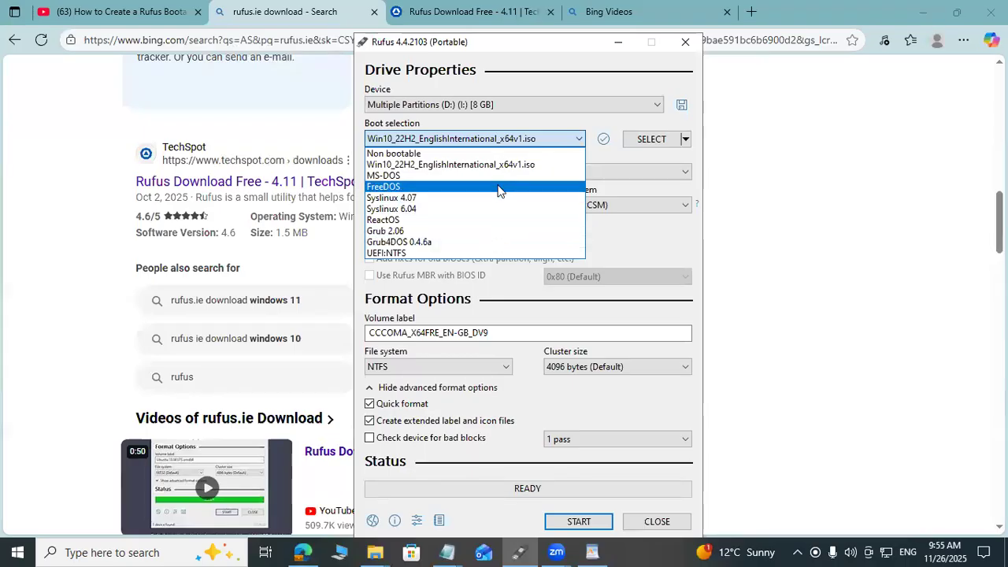
click(554, 115)
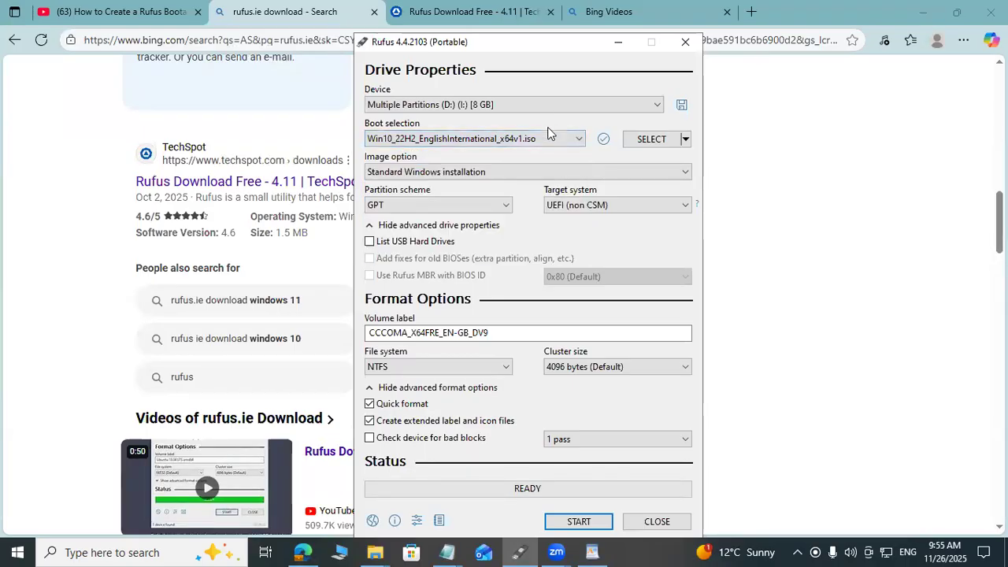
click(686, 139)
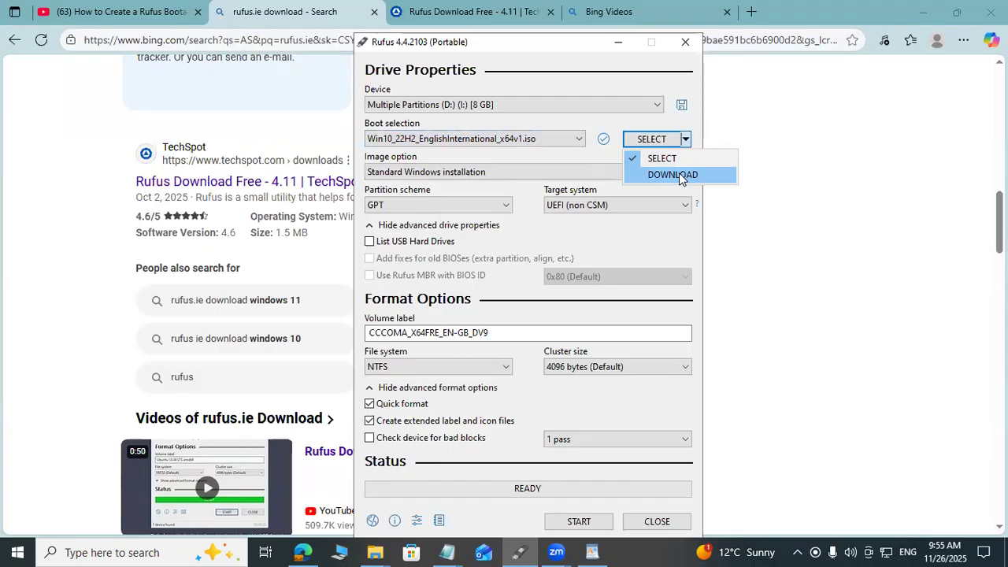
click(596, 120)
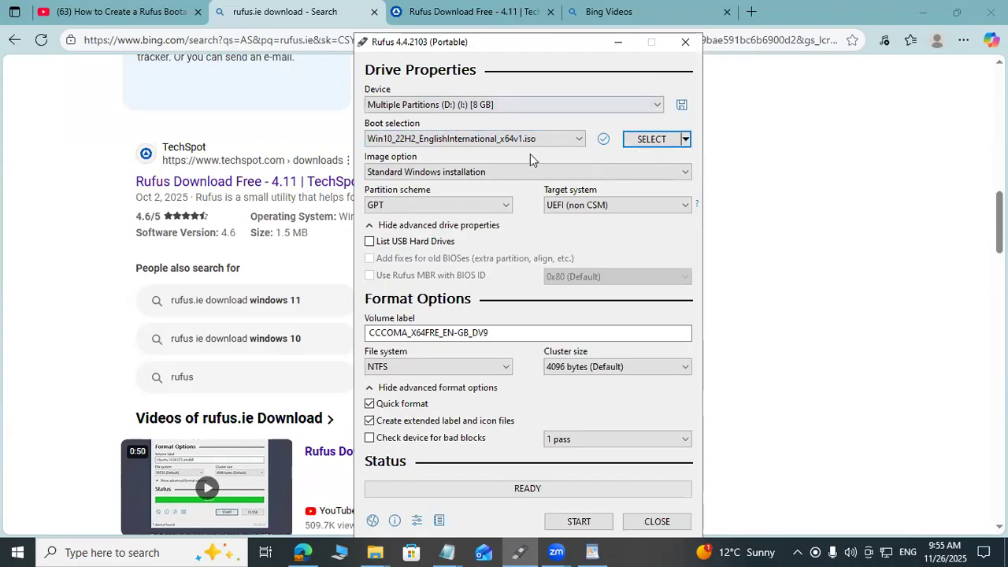
click(647, 103)
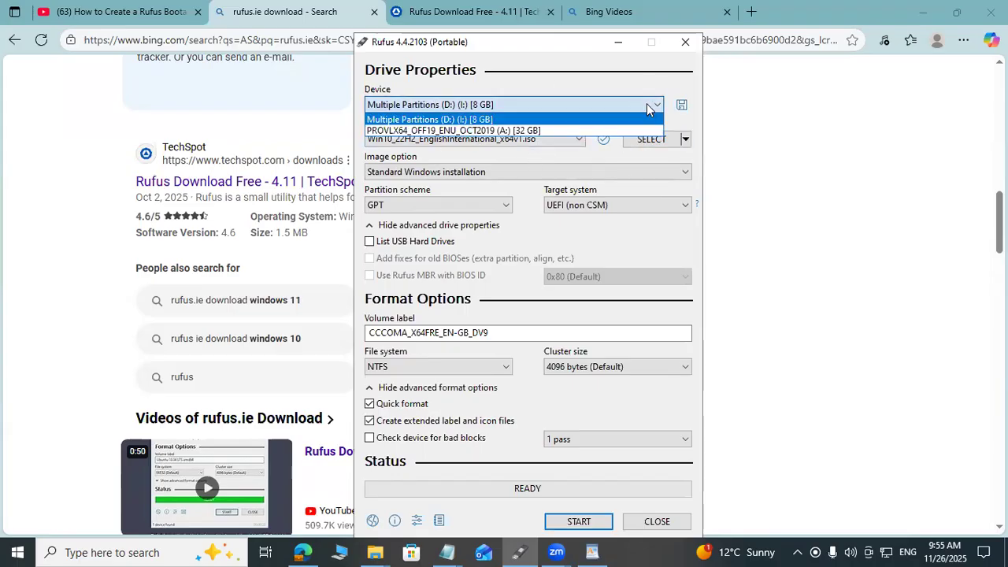
click(571, 106)
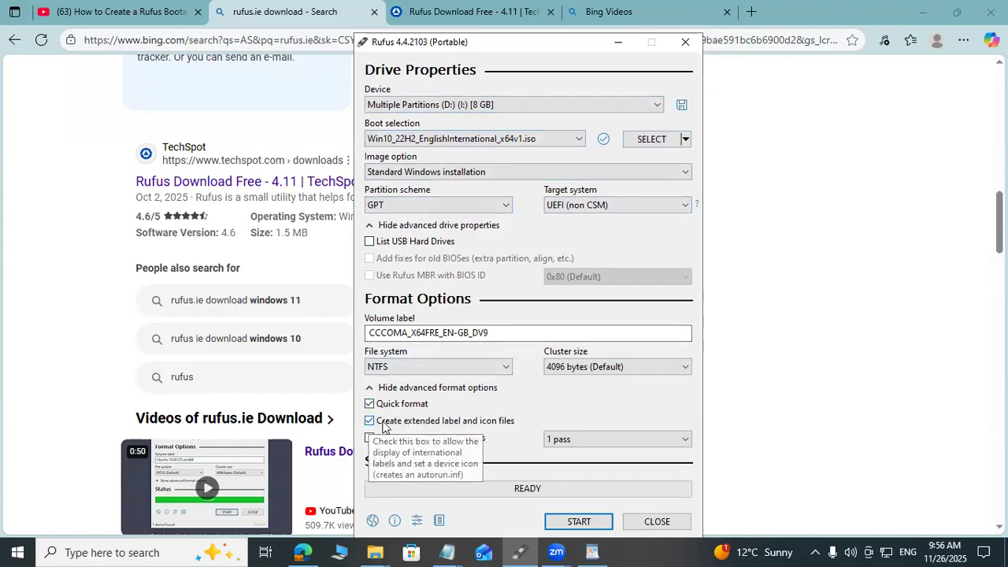
Set the volume label of the bootable drive to Win10
click(499, 336)
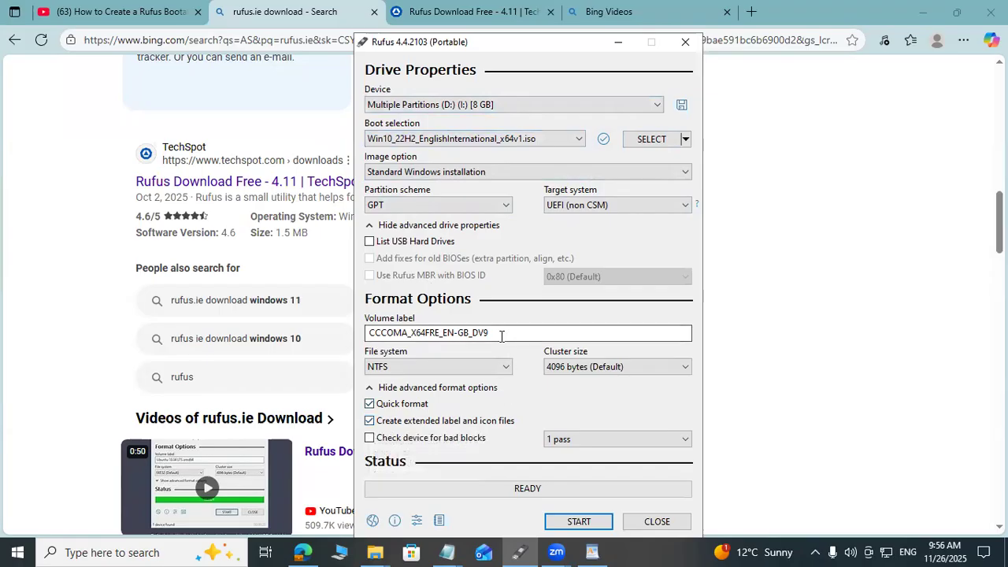
drag(500, 335, 364, 334)
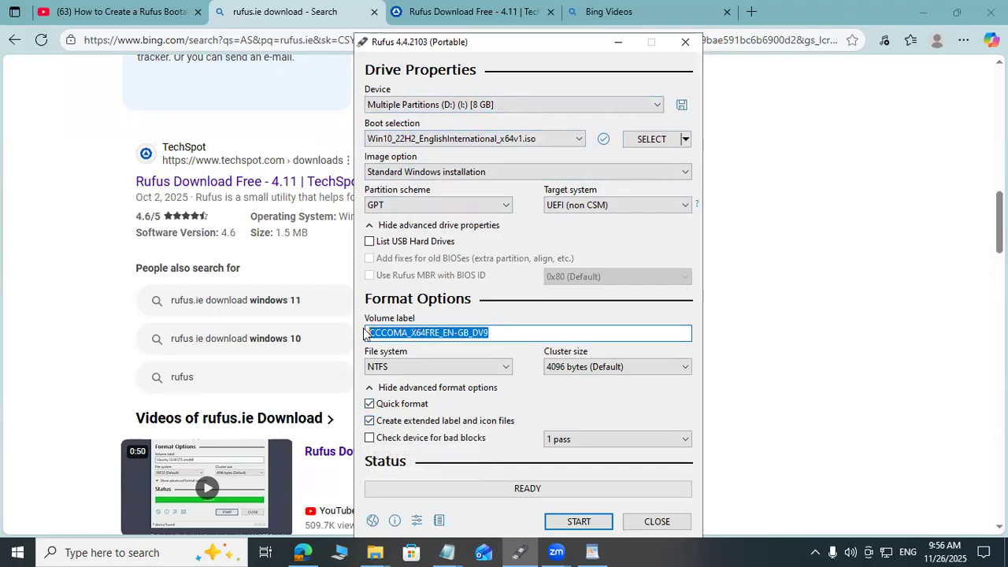
text(Win10)
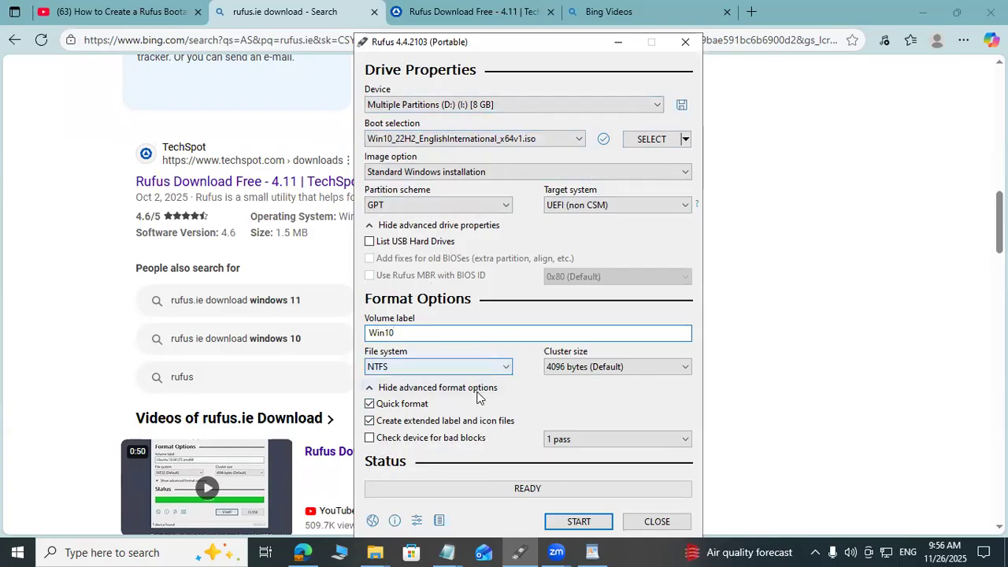
click(939, 345)
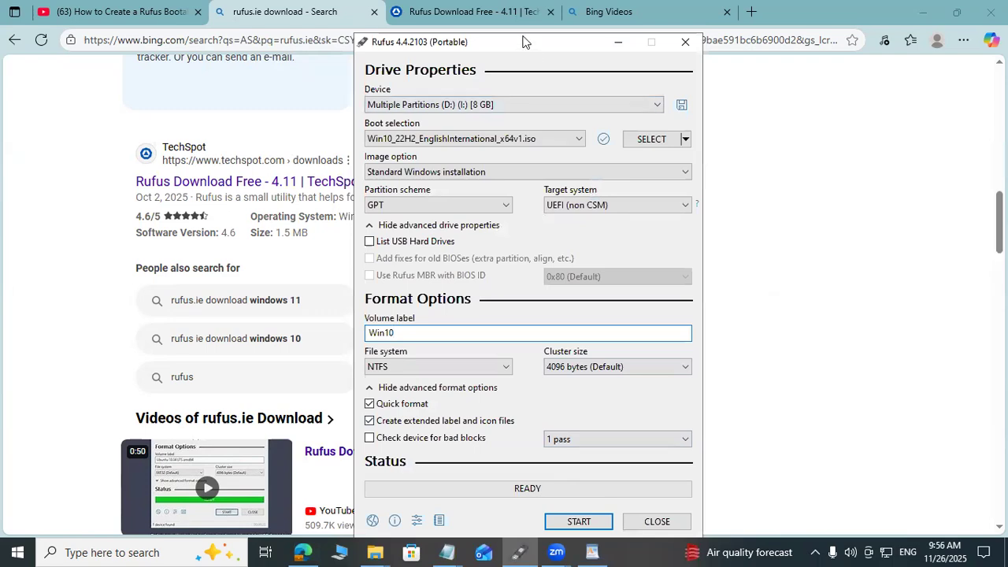
Start creating the drive, clear the option to disable data collection, and toggle the local account and regional options for the Windows installation
drag(523, 42, 519, 20)
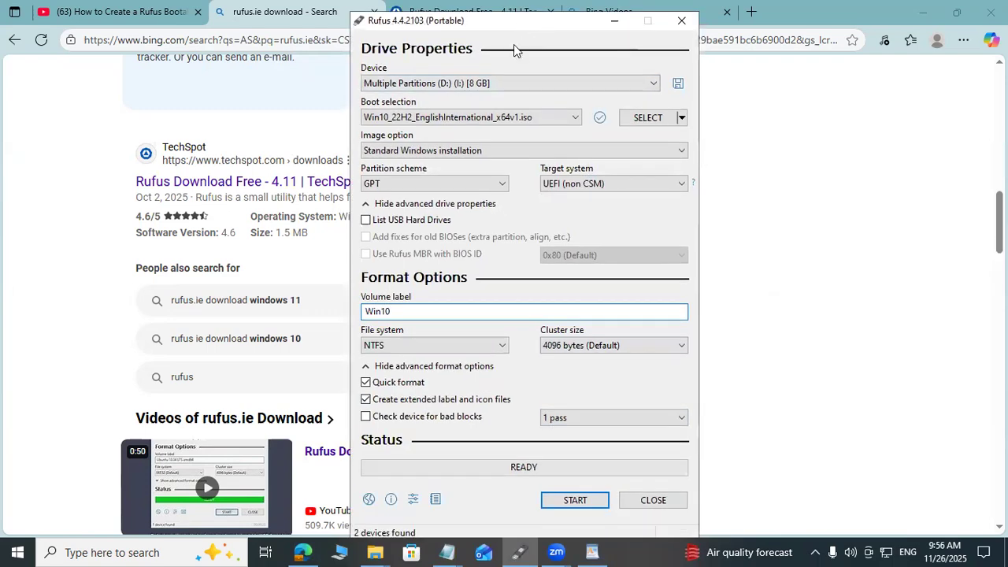
click(575, 501)
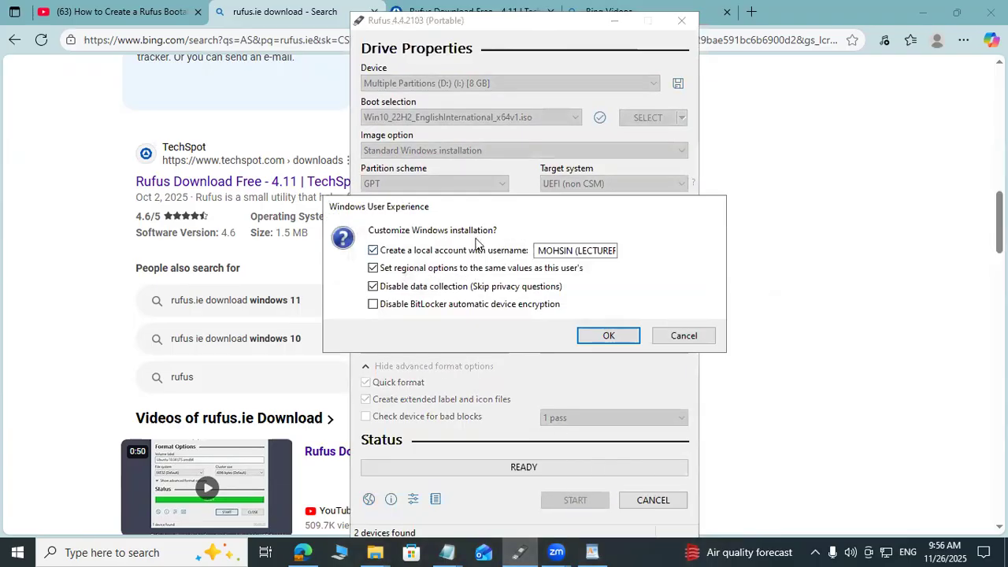
click(374, 267)
click(372, 250)
click(373, 269)
click(373, 288)
click(372, 250)
click(373, 267)
click(373, 250)
click(373, 268)
click(373, 250)
click(373, 268)
click(374, 269)
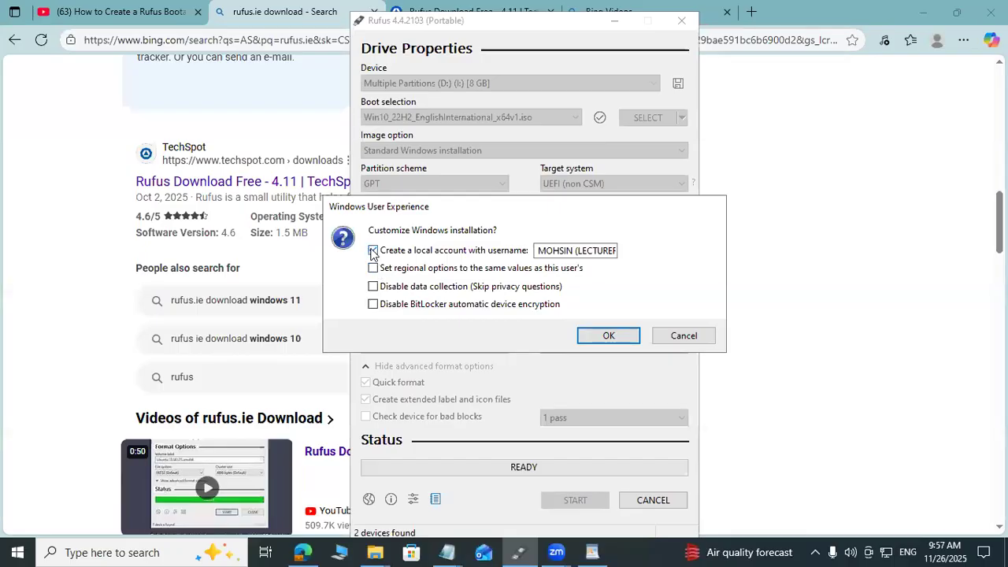
click(374, 250)
click(374, 269)
Accept the installation customization and confirm erasing all data and partitions on the 8 GB drive to write the Windows 10 image
click(592, 335)
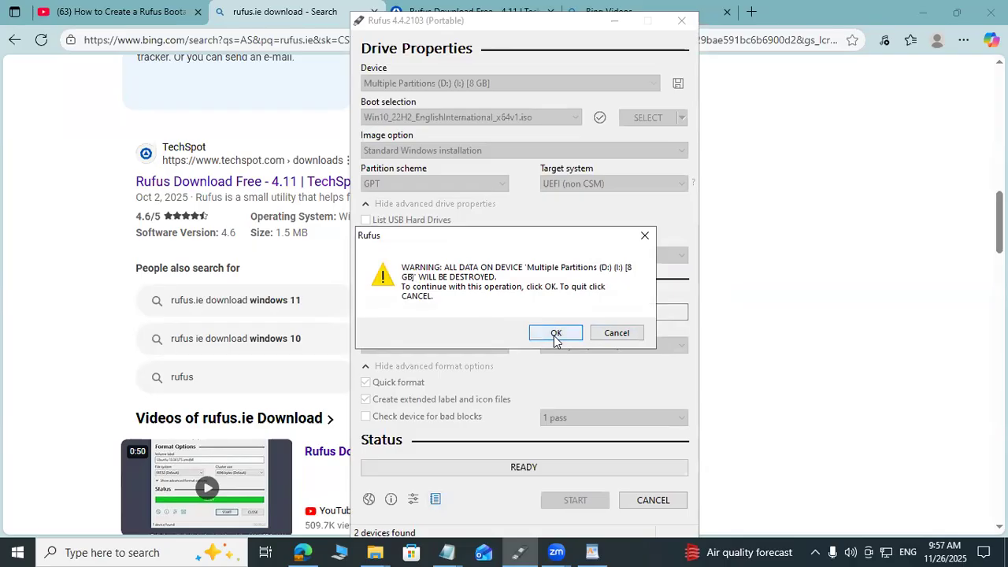
click(555, 334)
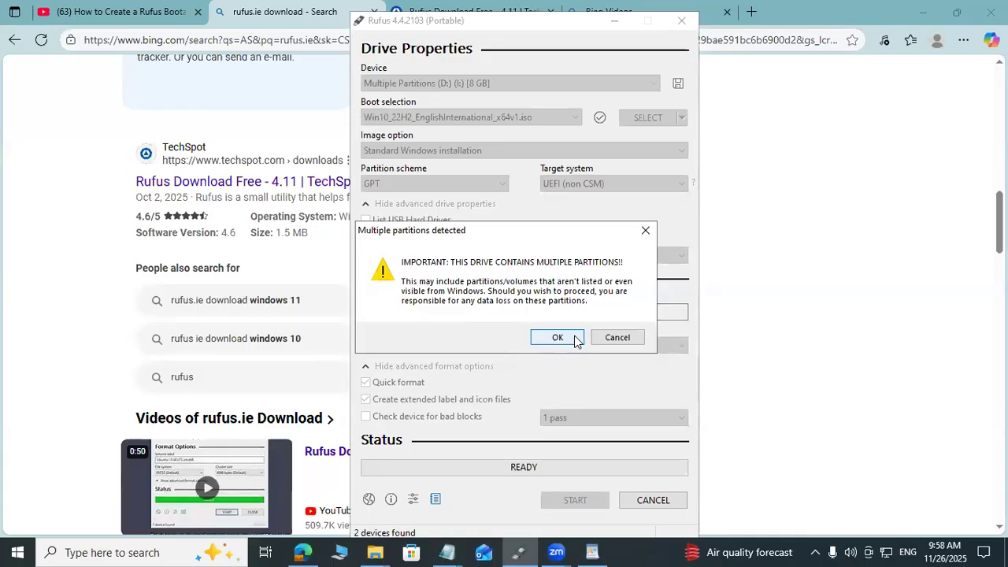
click(574, 337)
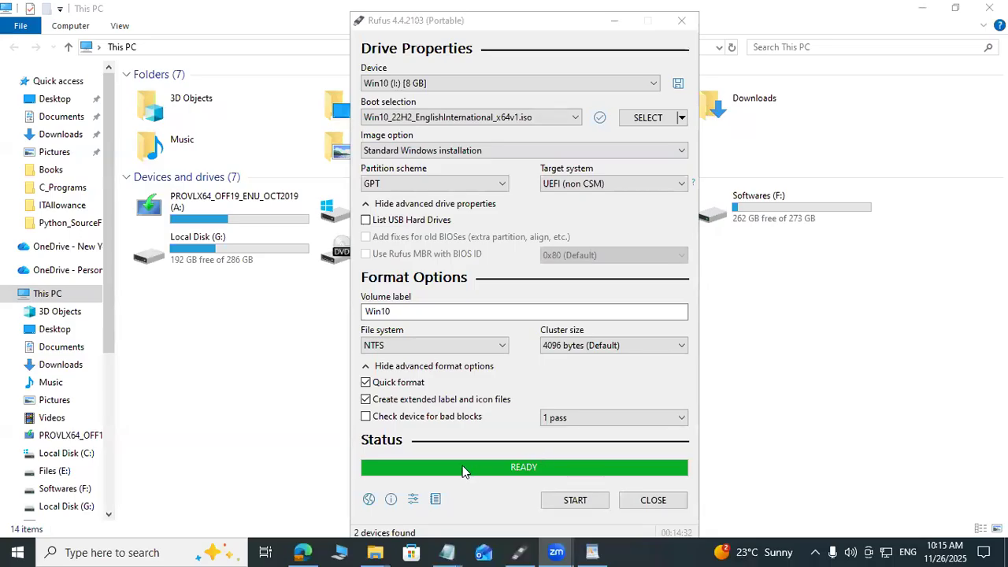
Switch to the WordPad instructions and review the title and each step, from visiting rufus.ie to plugging in and choosing the USB drive
click(477, 468)
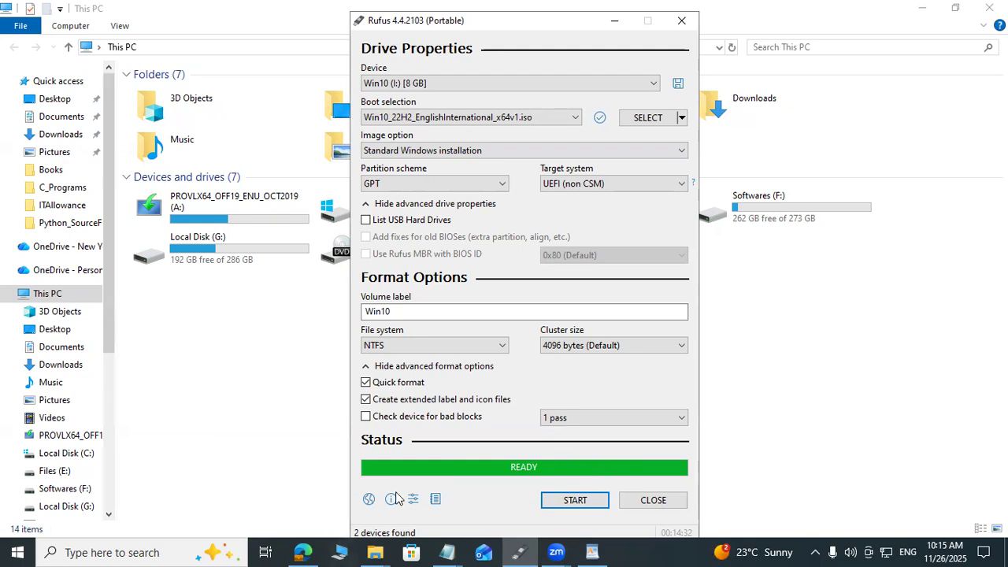
key(alt+Tab)
key(alt+Tab)
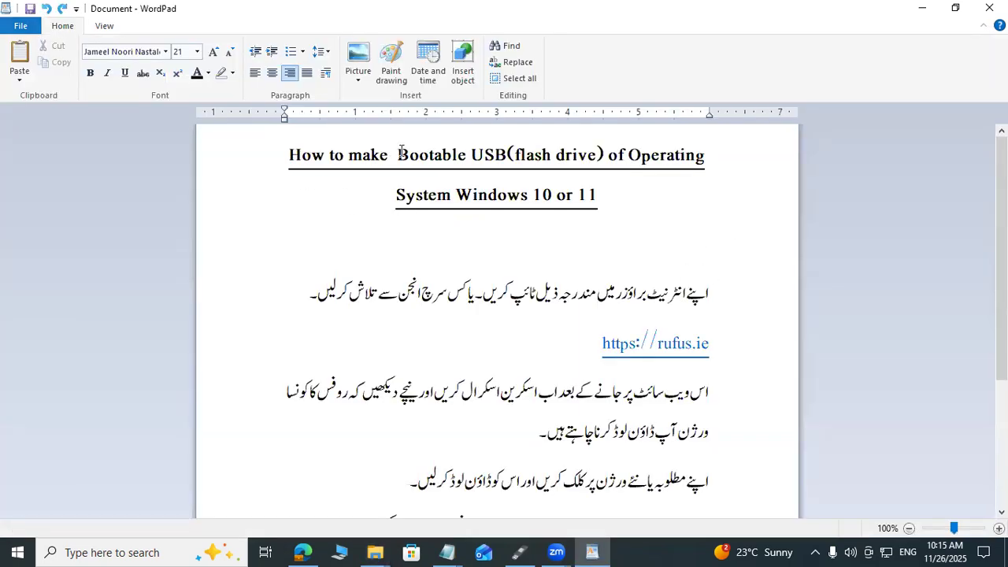
drag(397, 156, 600, 208)
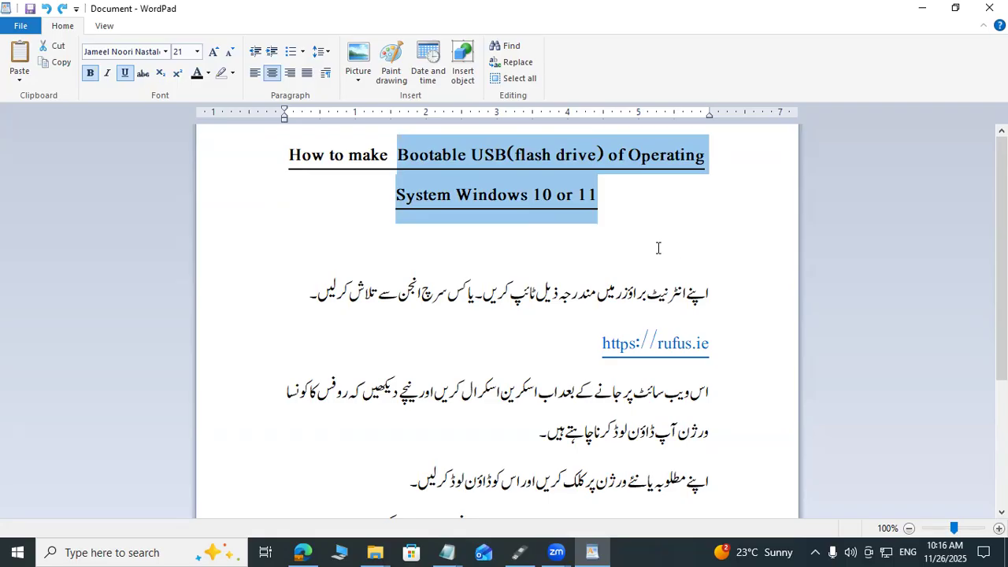
scroll(665, 241, down, 2)
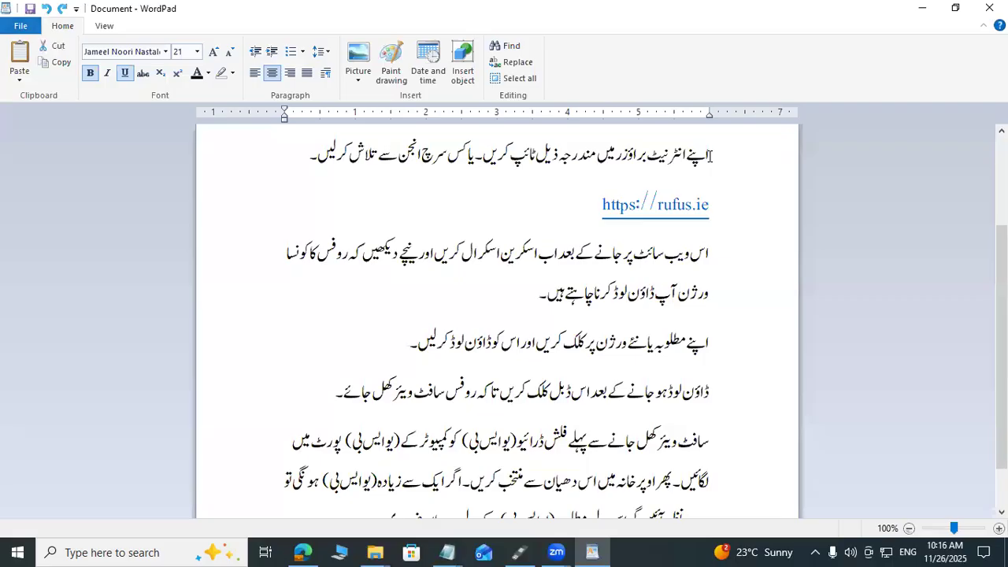
mouse_move(711, 156)
mouse_down()
mouse_move(680, 159)
mouse_move(711, 163)
mouse_up()
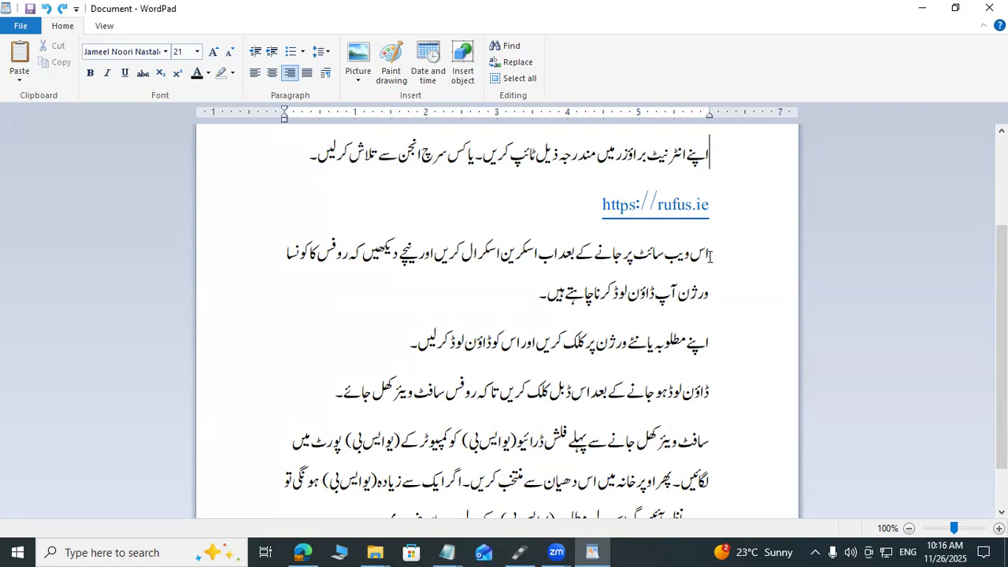
drag(712, 254, 290, 296)
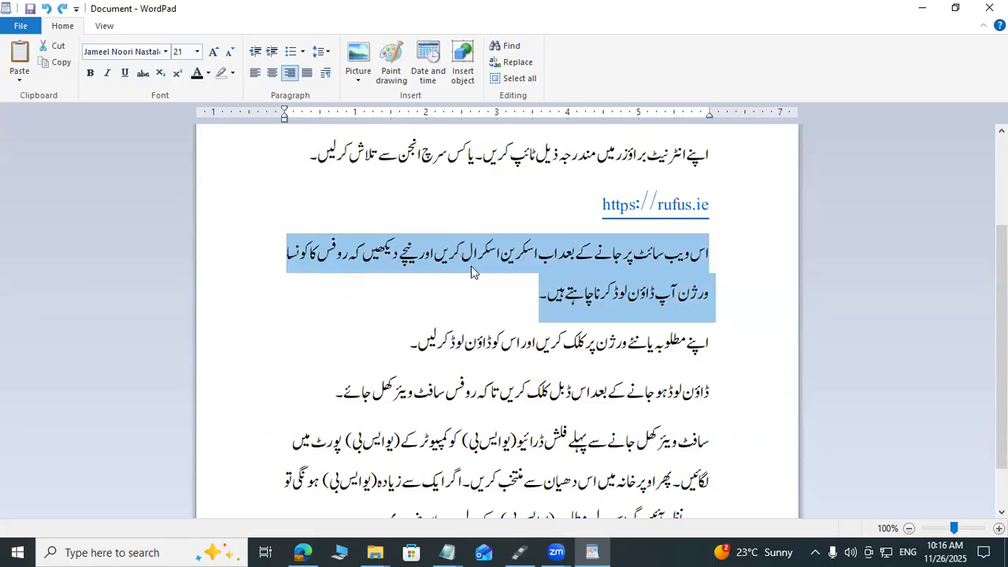
mouse_move(711, 350)
mouse_down()
mouse_move(649, 345)
mouse_move(710, 340)
mouse_up()
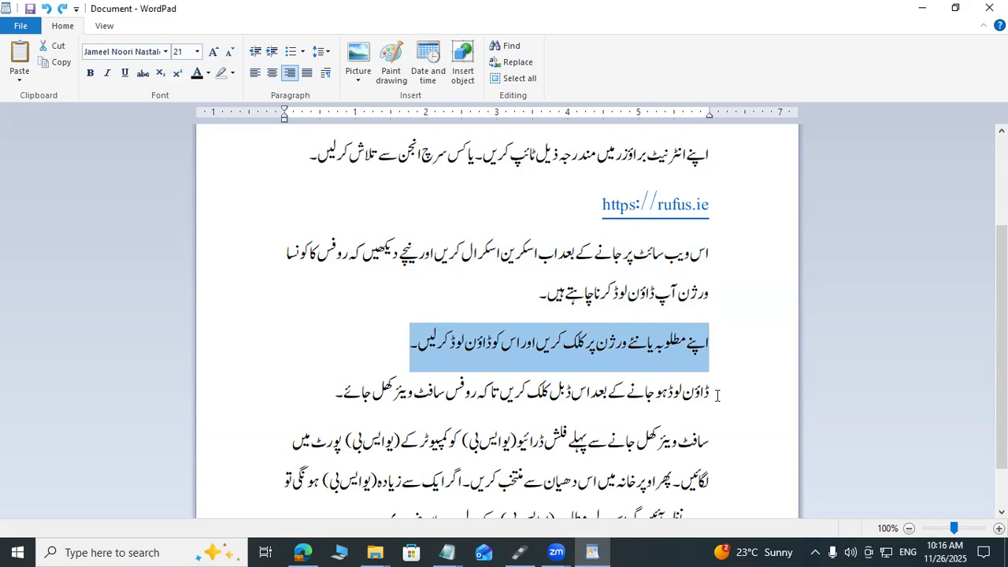
mouse_move(716, 394)
mouse_down()
mouse_move(677, 392)
mouse_move(716, 392)
mouse_move(706, 392)
mouse_up()
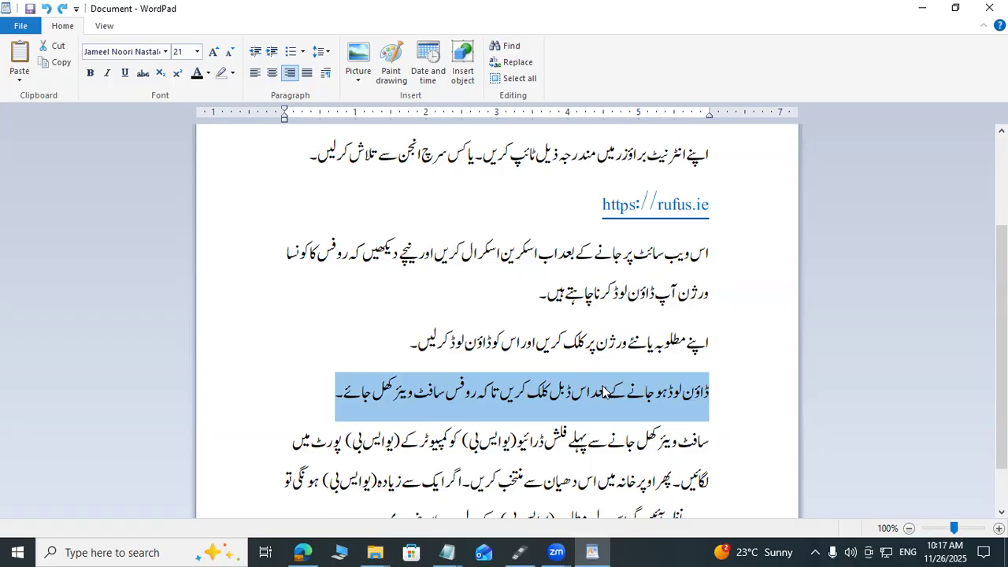
drag(707, 443, 287, 480)
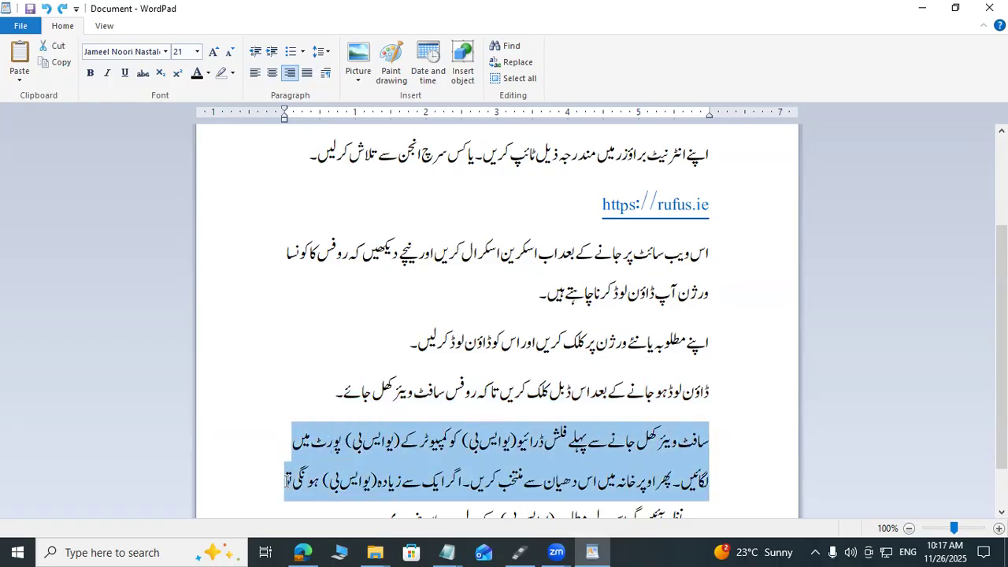
Switch to Rufus and examine the available USB devices and the boot selection choices
click(520, 552)
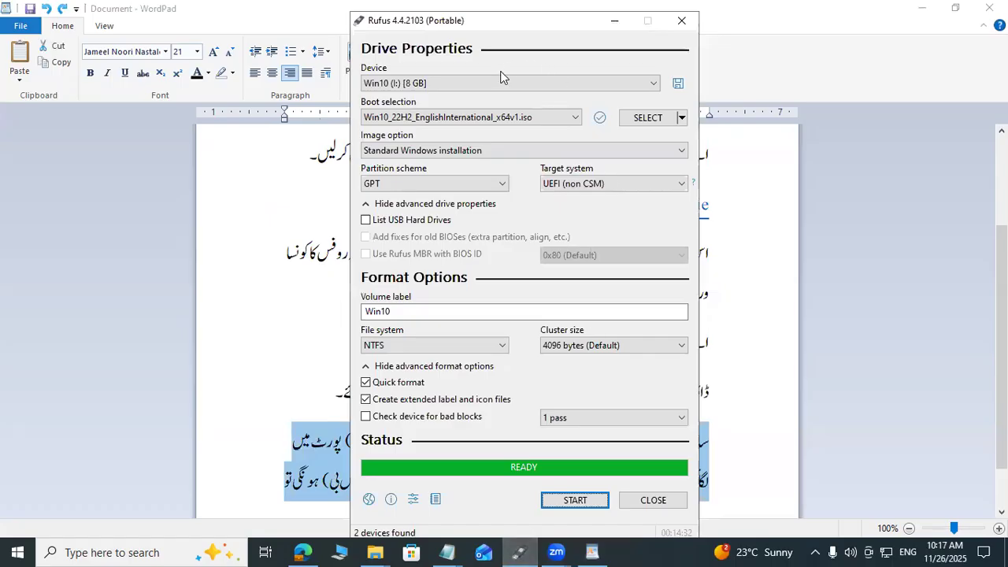
click(653, 87)
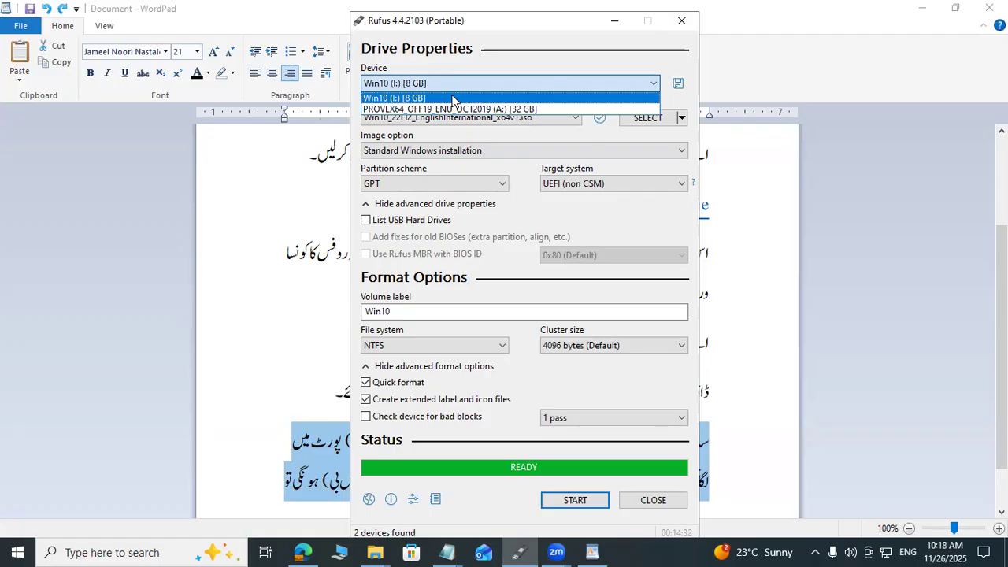
click(470, 135)
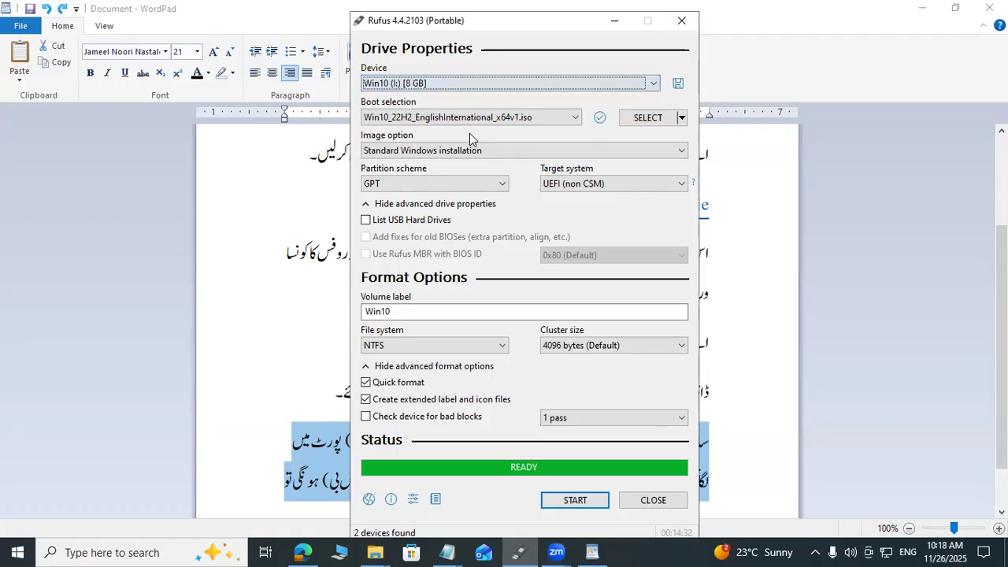
click(575, 120)
click(576, 116)
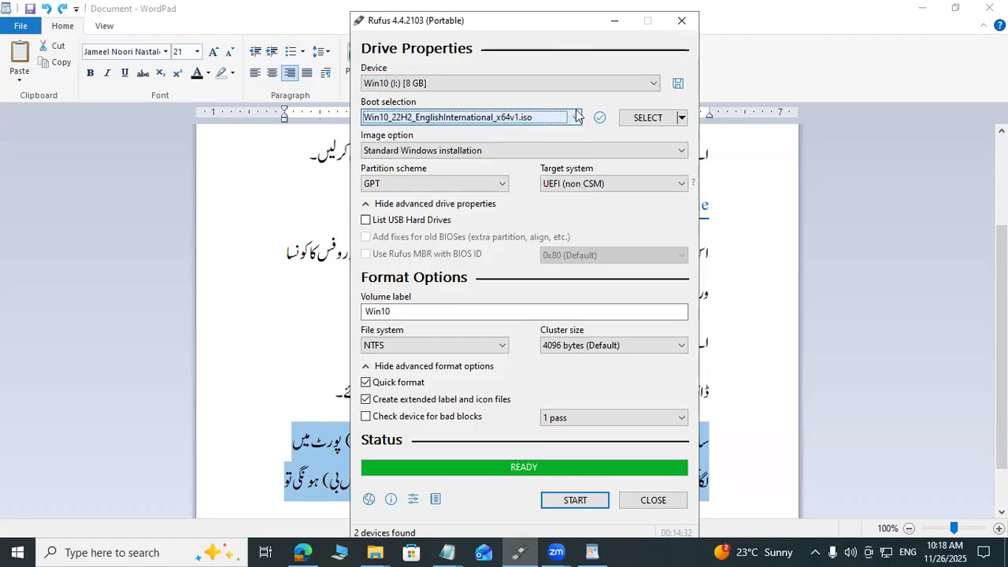
click(575, 117)
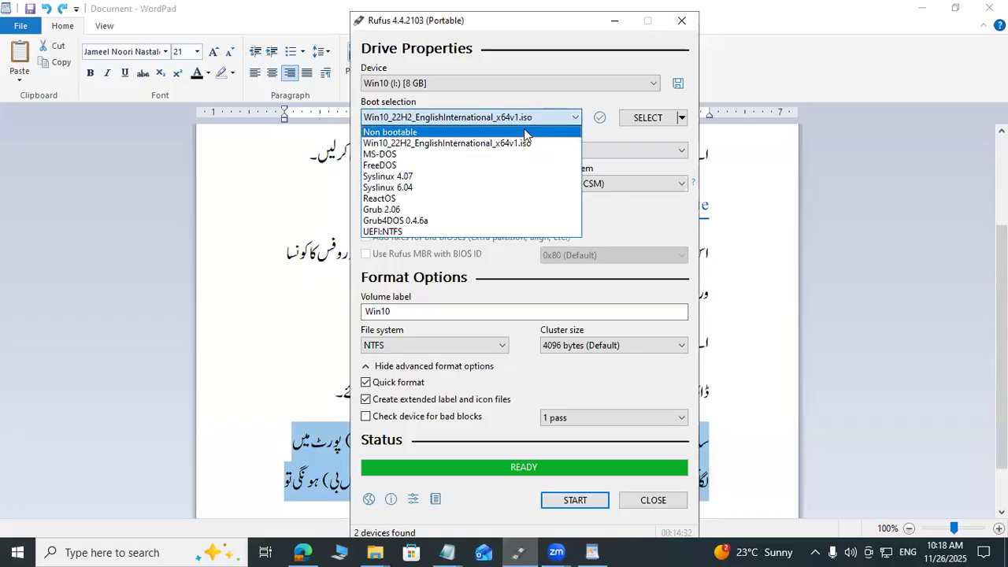
click(573, 119)
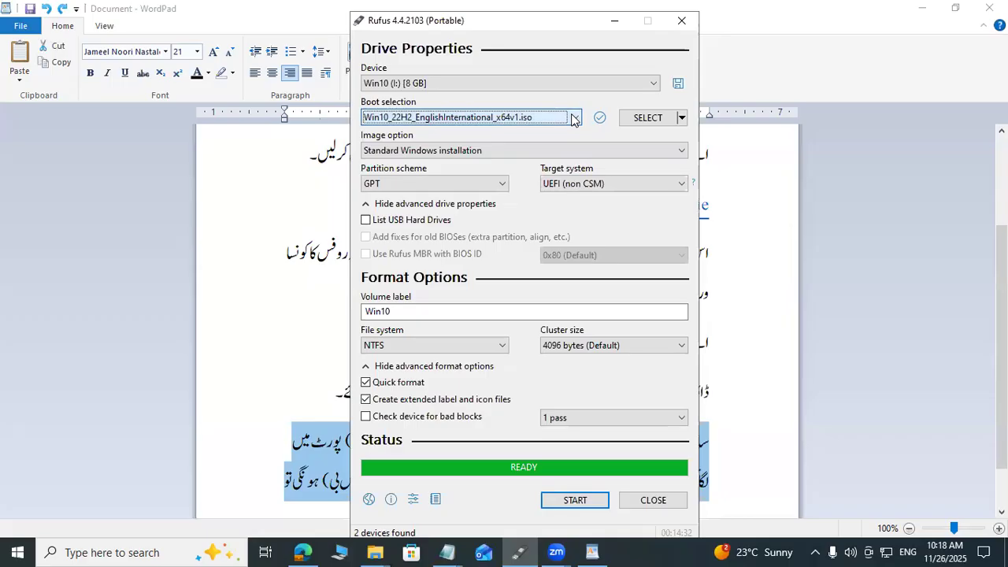
Examine the SELECT and DOWNLOAD options for the ISO image alongside the boot selection choices
click(667, 123)
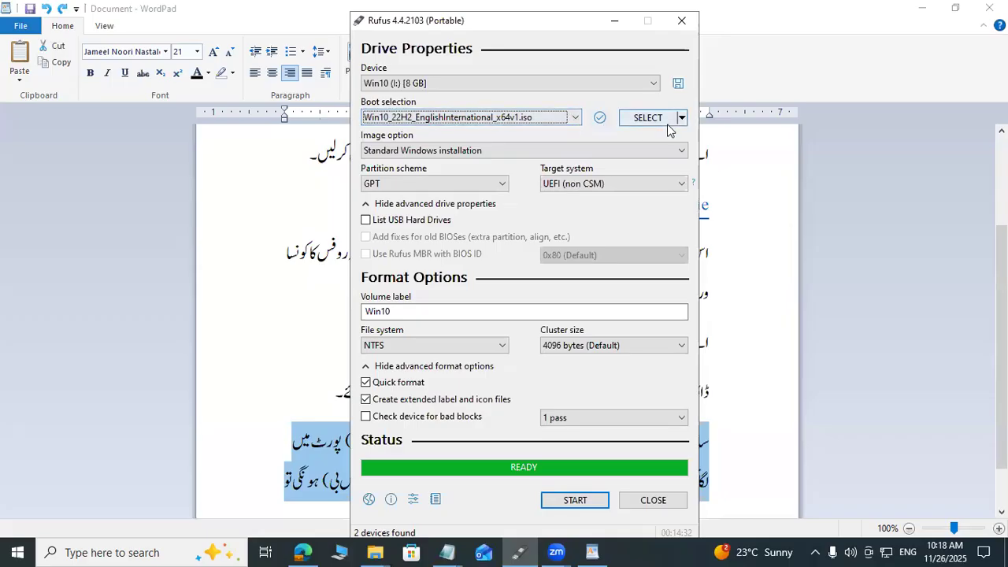
click(683, 119)
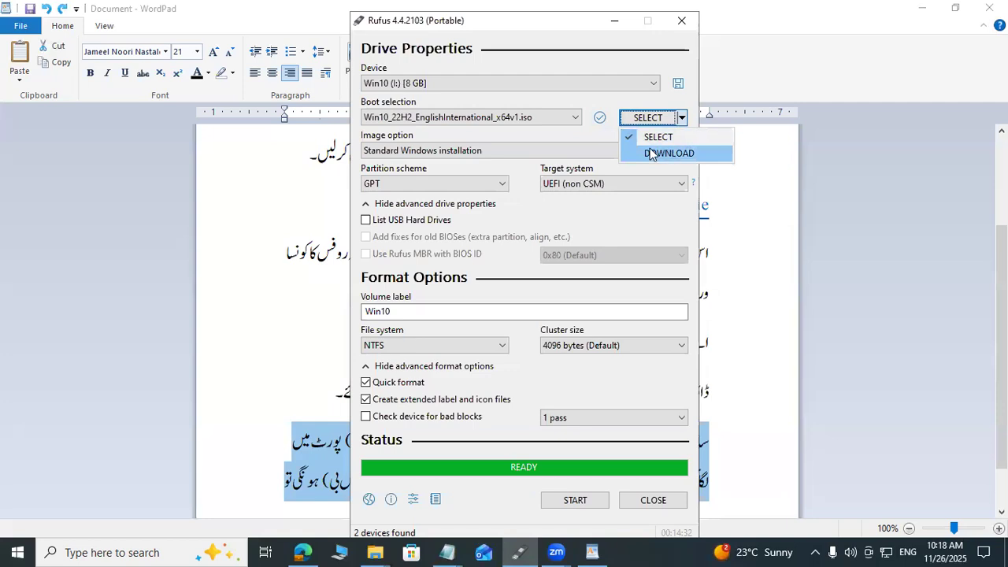
click(589, 101)
click(574, 118)
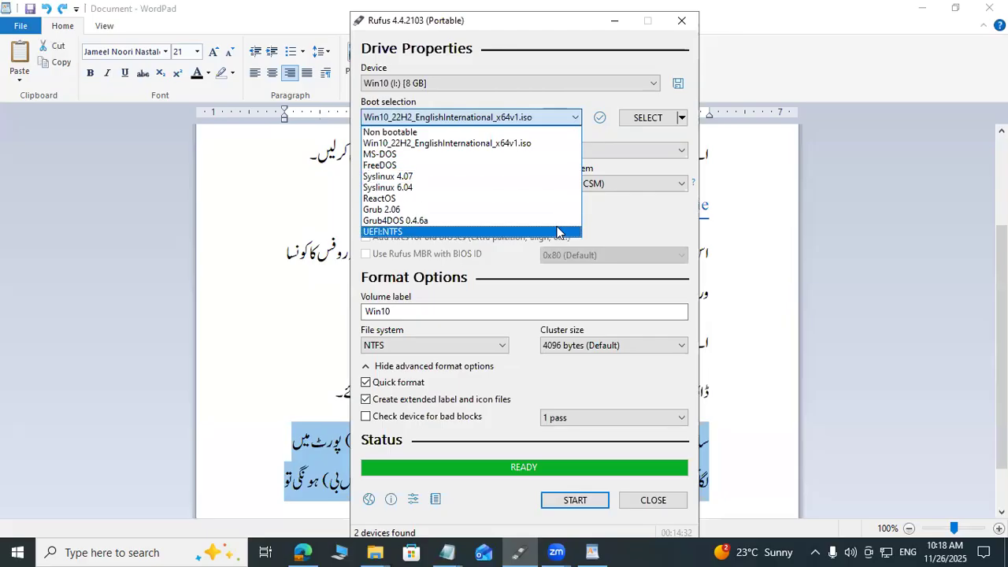
click(605, 134)
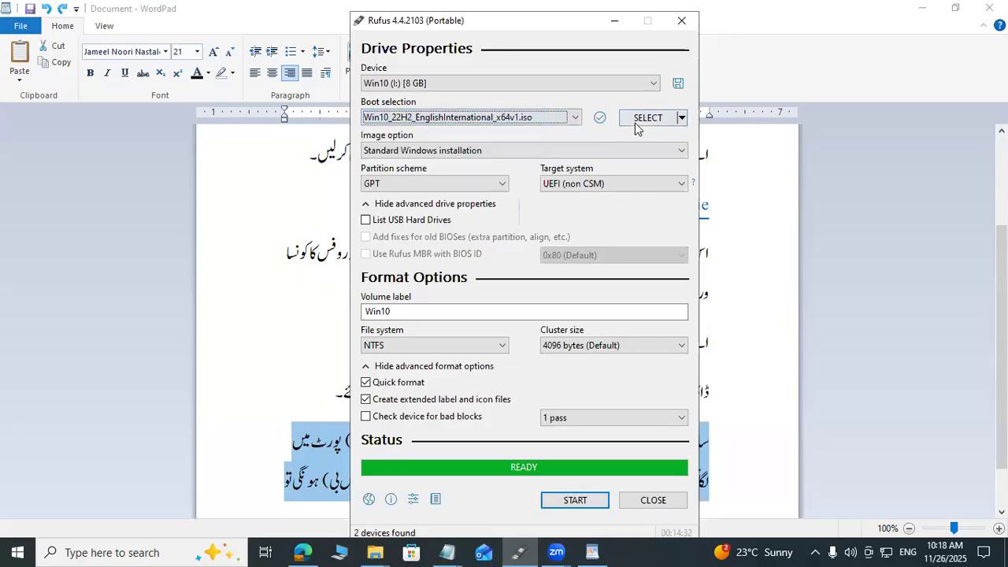
click(574, 119)
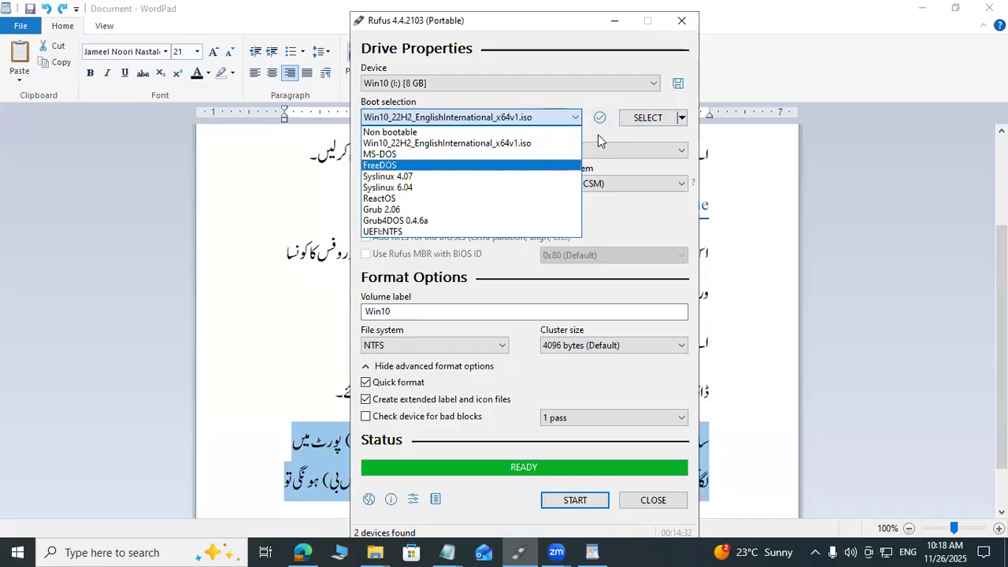
click(598, 135)
click(682, 118)
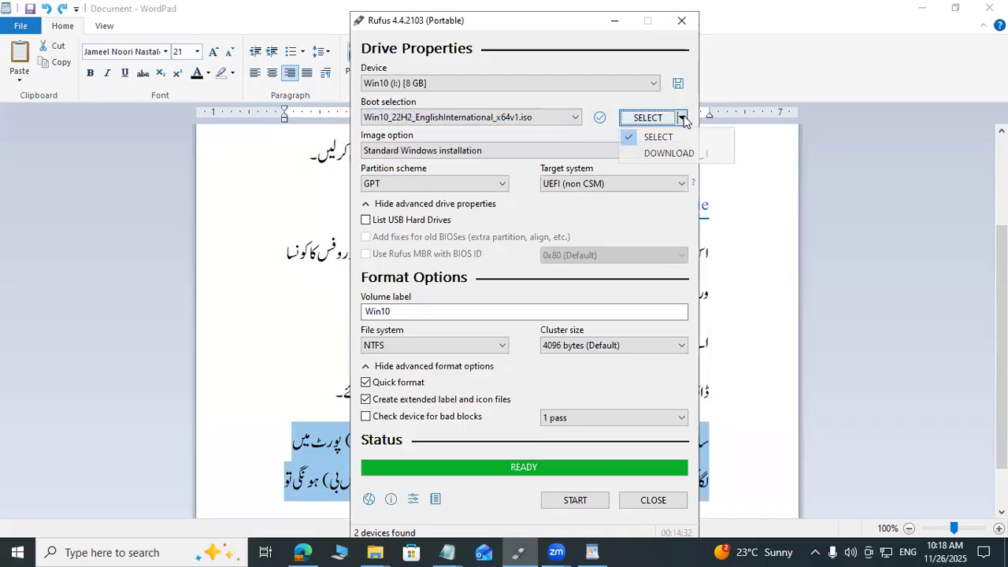
click(604, 131)
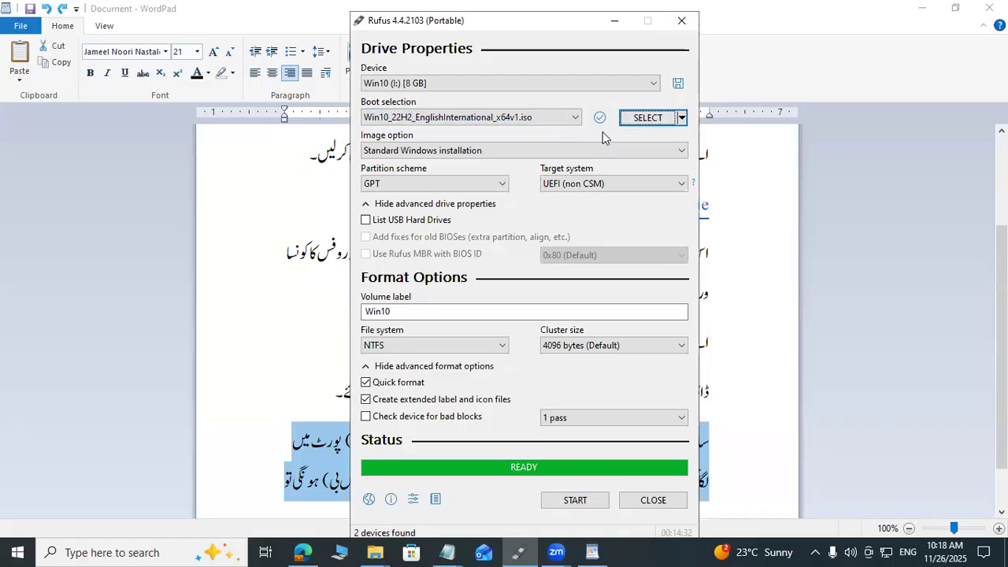
View the ISO image file picker, dismiss it without choosing a file, and highlight the volume label
click(642, 119)
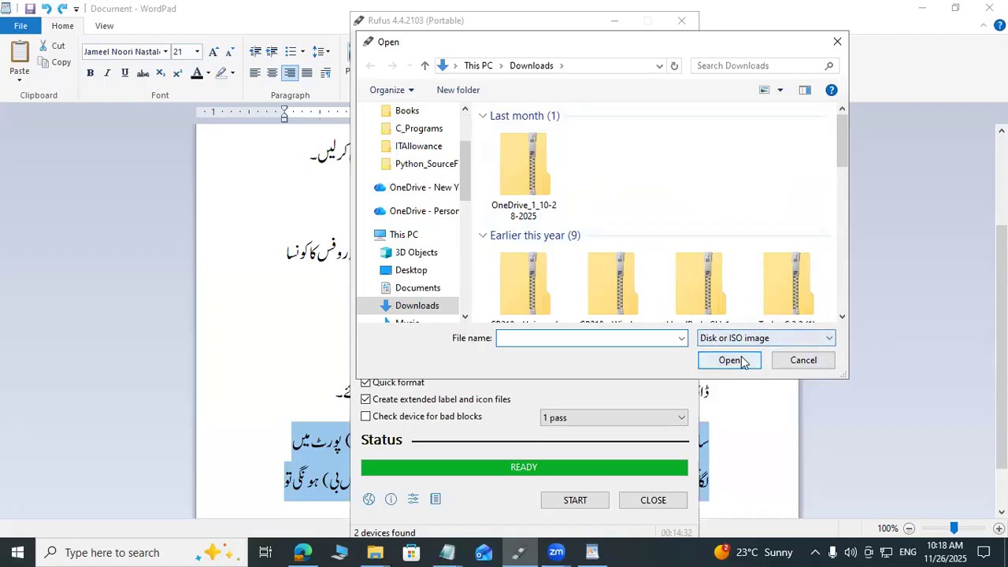
click(805, 369)
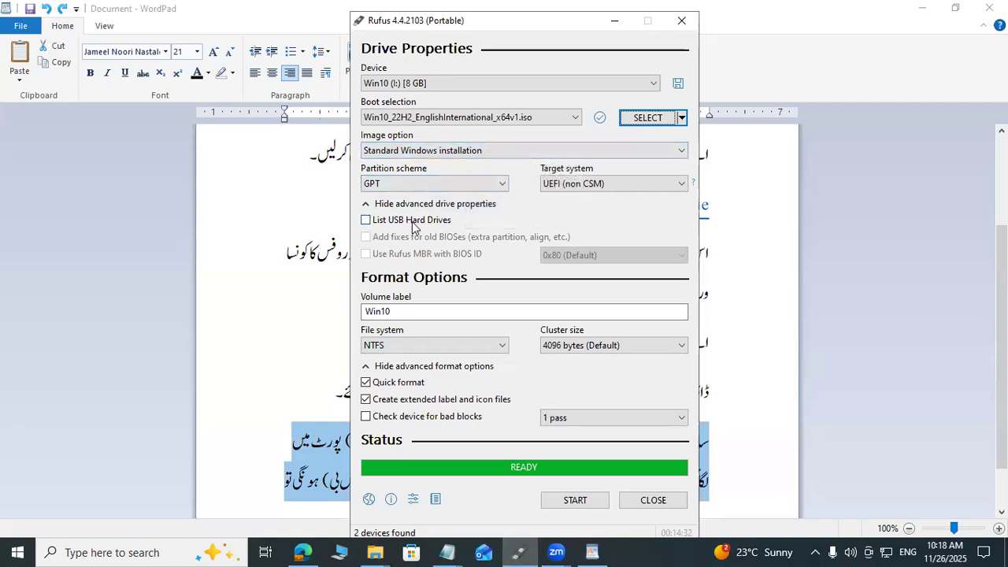
double_click(423, 312)
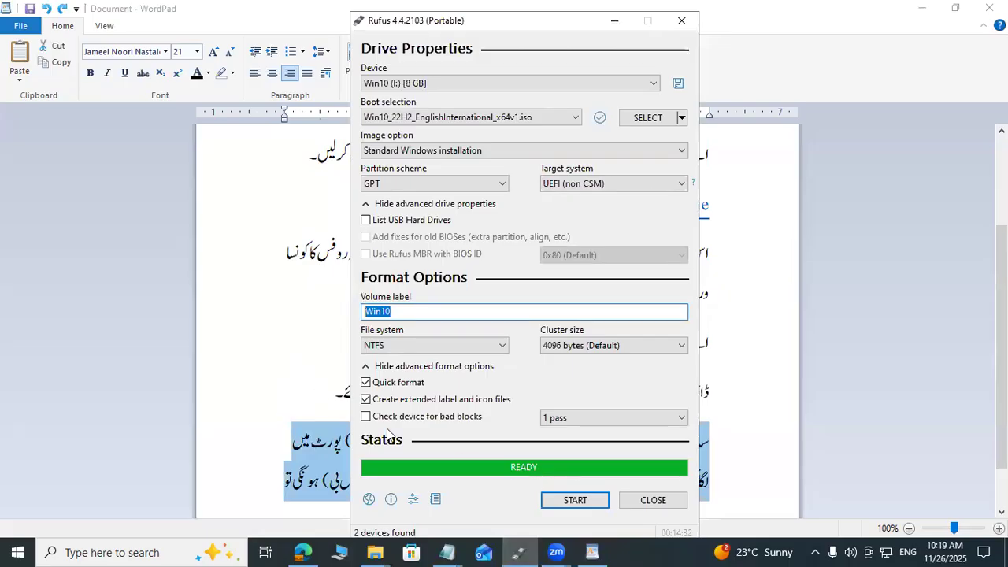
Return to the WordPad instructions and read the closing line about choosing the correct USB drive
click(755, 412)
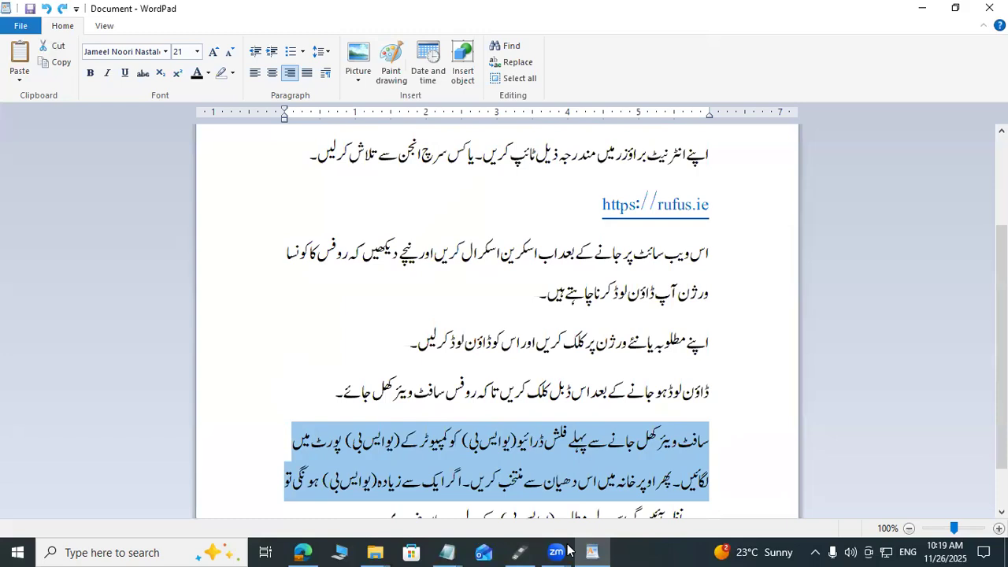
scroll(770, 419, down, 1)
right_click(793, 430)
key(Escape)
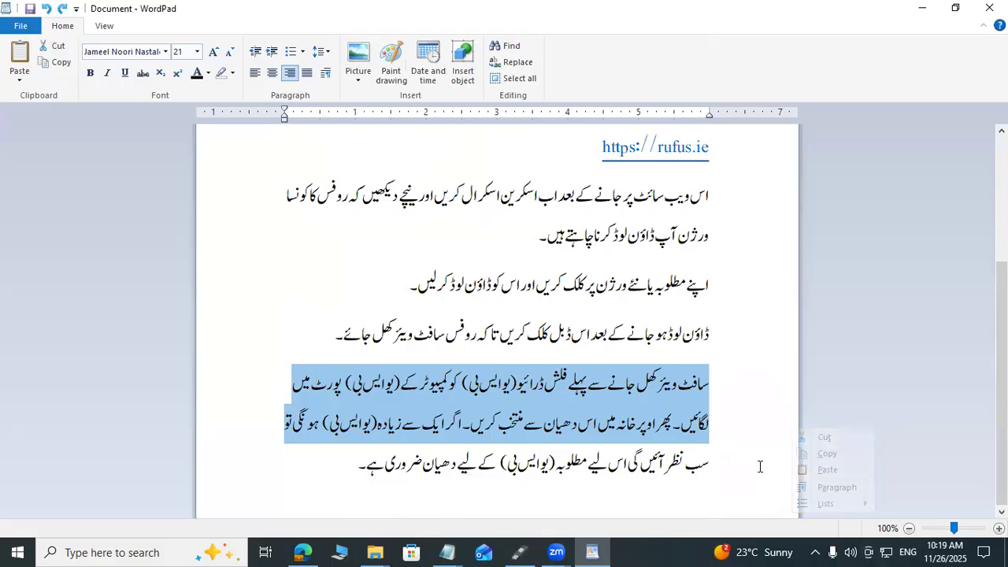